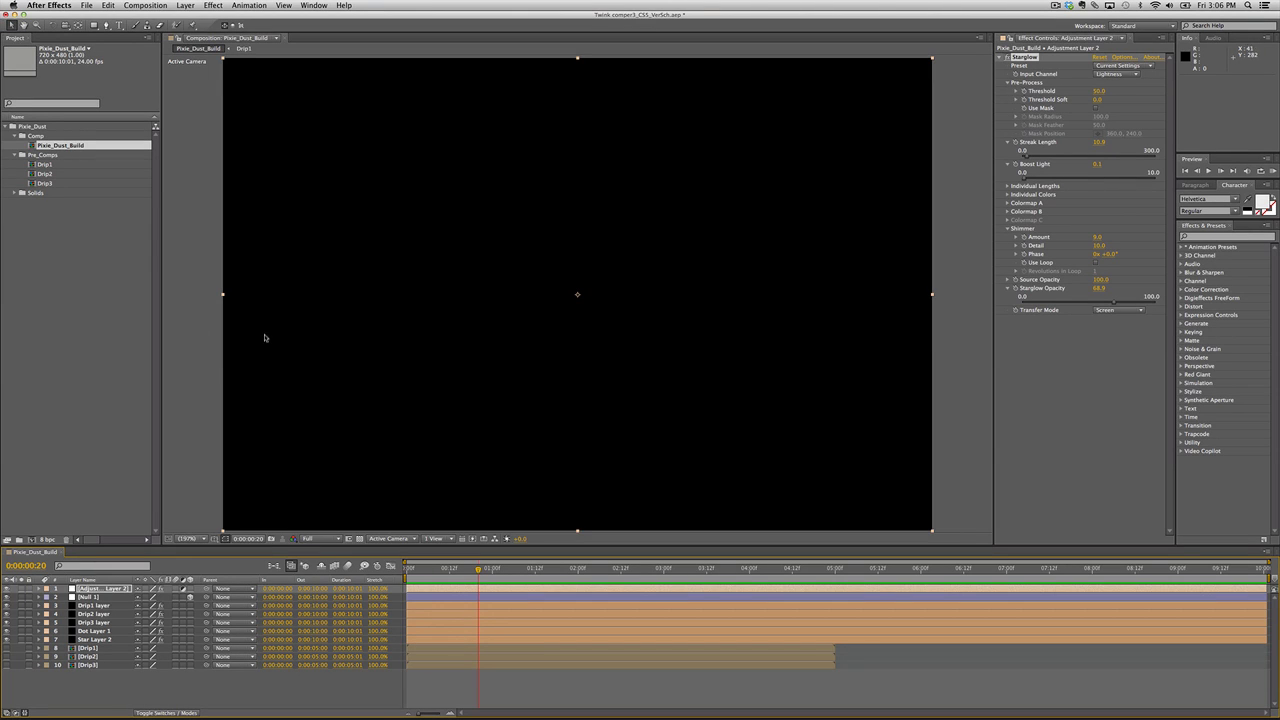
# - Preview the comp, then turn on Star Layer 2 and view the sparkle trail near 5:17
pyautogui.press('KP_0')
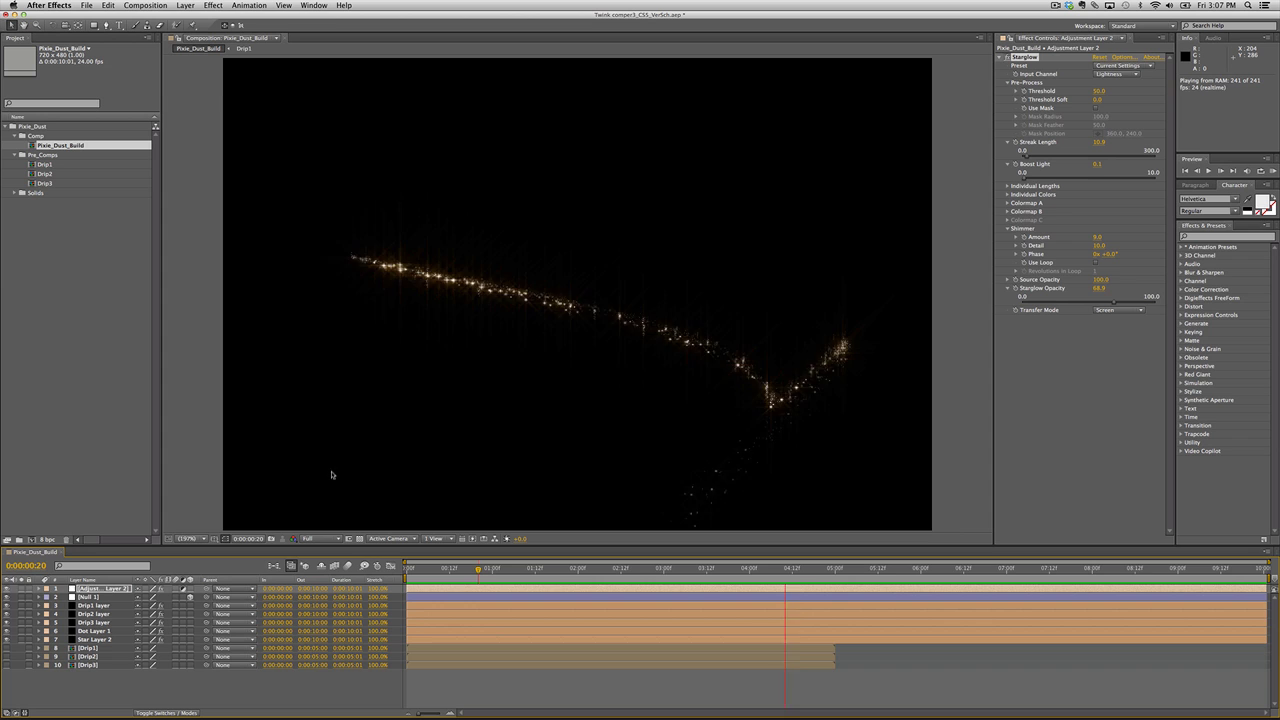
pyautogui.press('space')
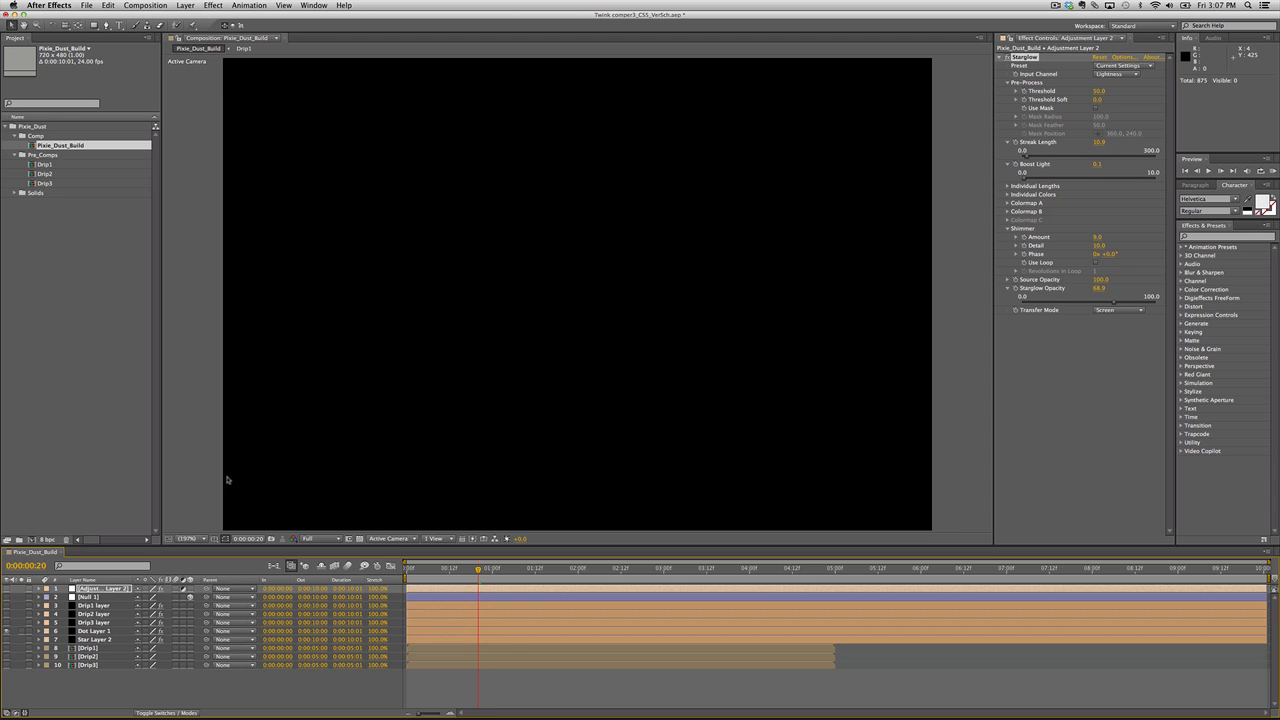
pyautogui.moveTo(479, 570); pyautogui.dragTo(908, 536)
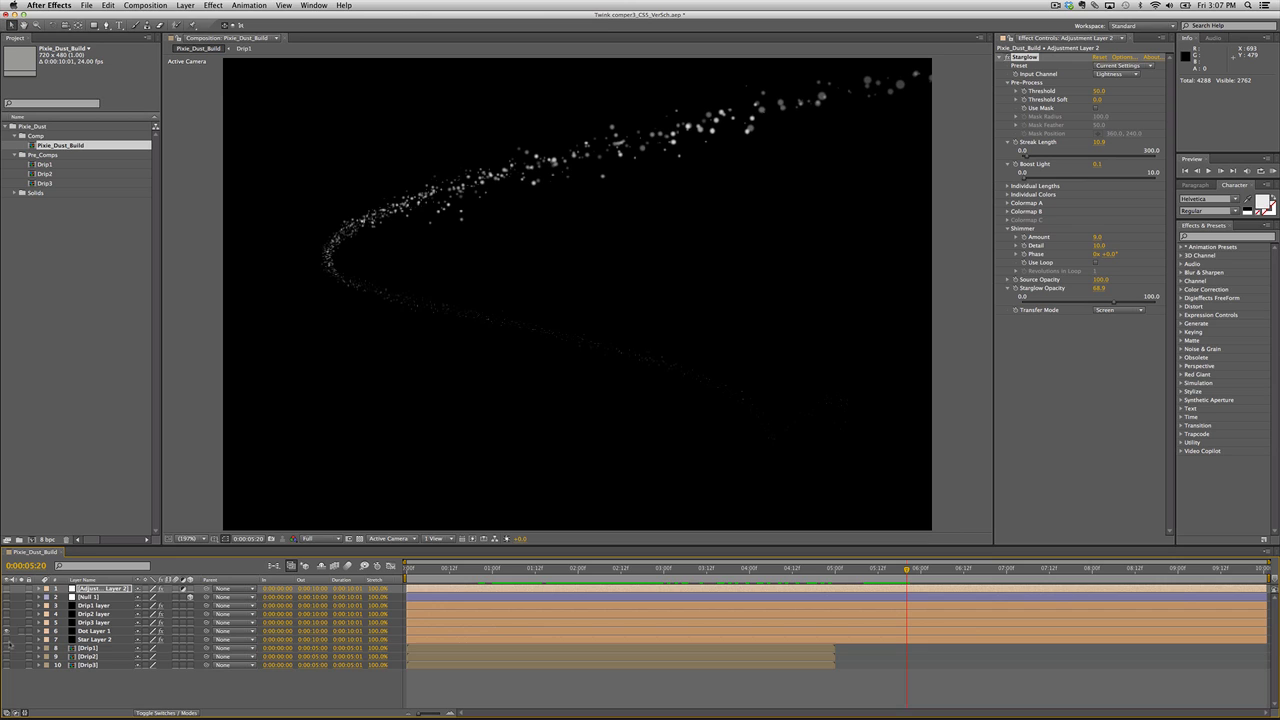
pyautogui.click(7, 640)
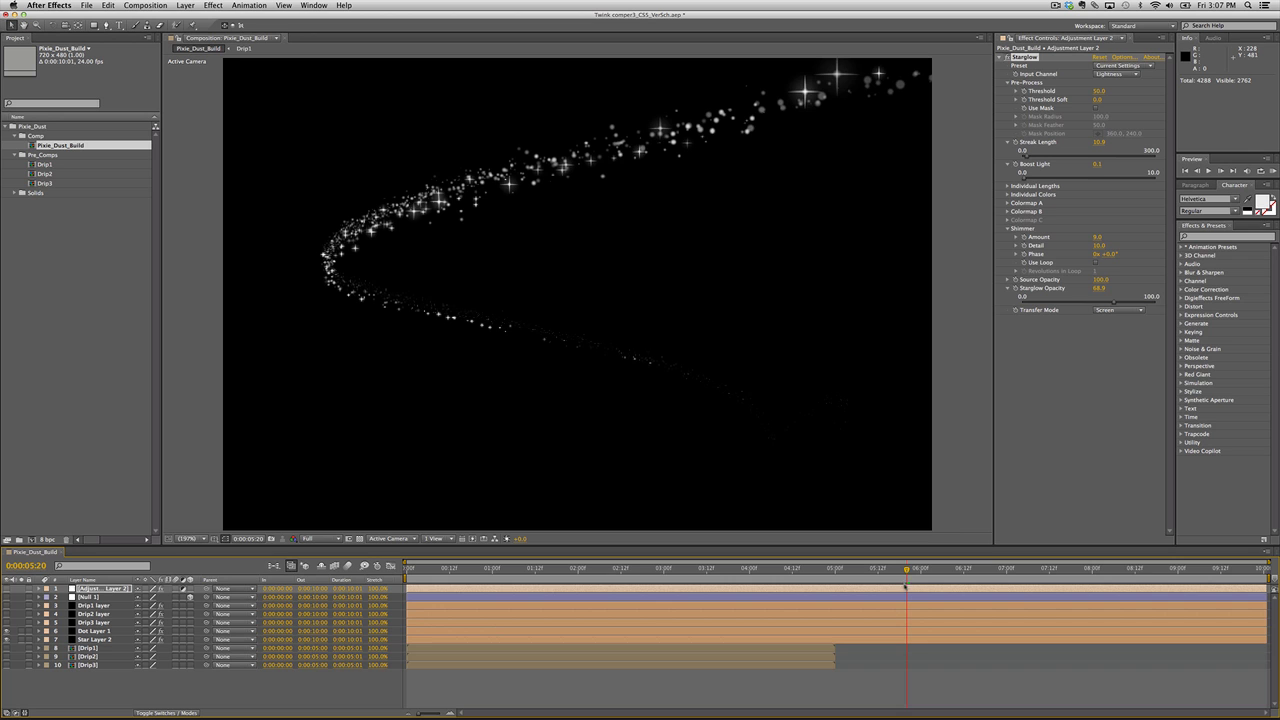
pyautogui.moveTo(907, 570); pyautogui.dragTo(867, 580)
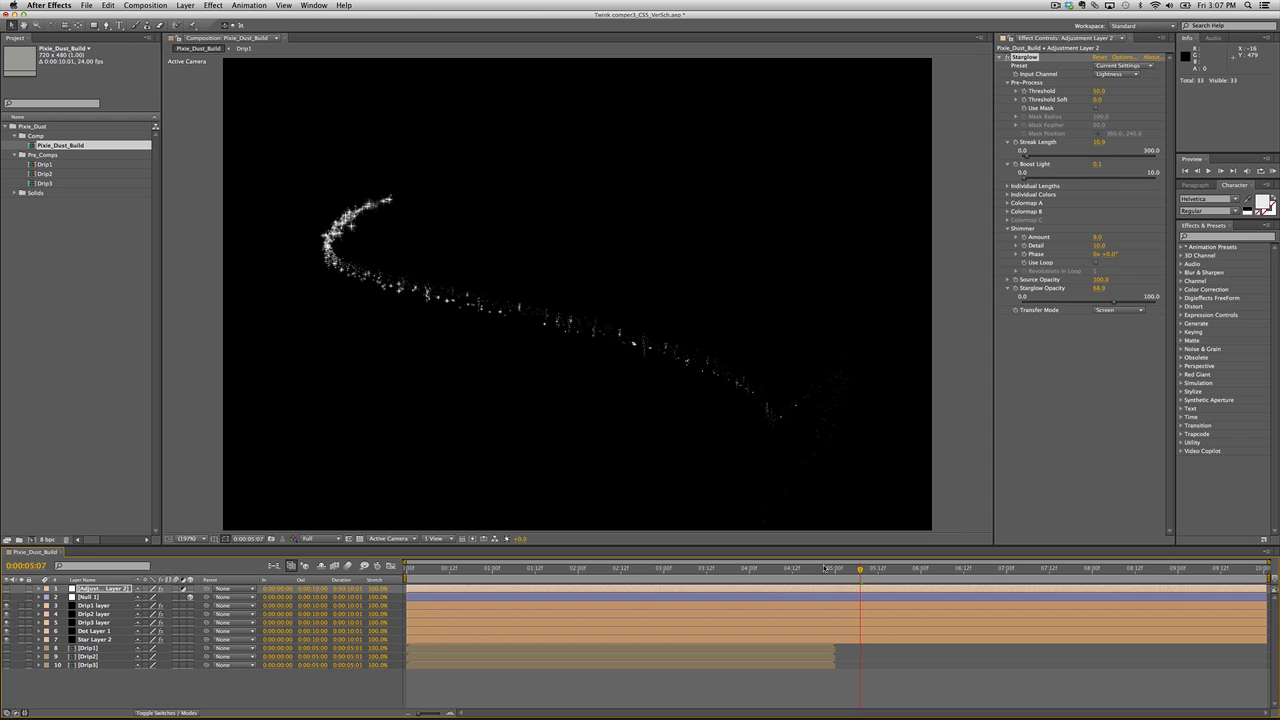
# - Compare the trail with Star Layer 2 toggled, then enable Adjustment Layer 2's Starglow for a golden glow
pyautogui.press('space')
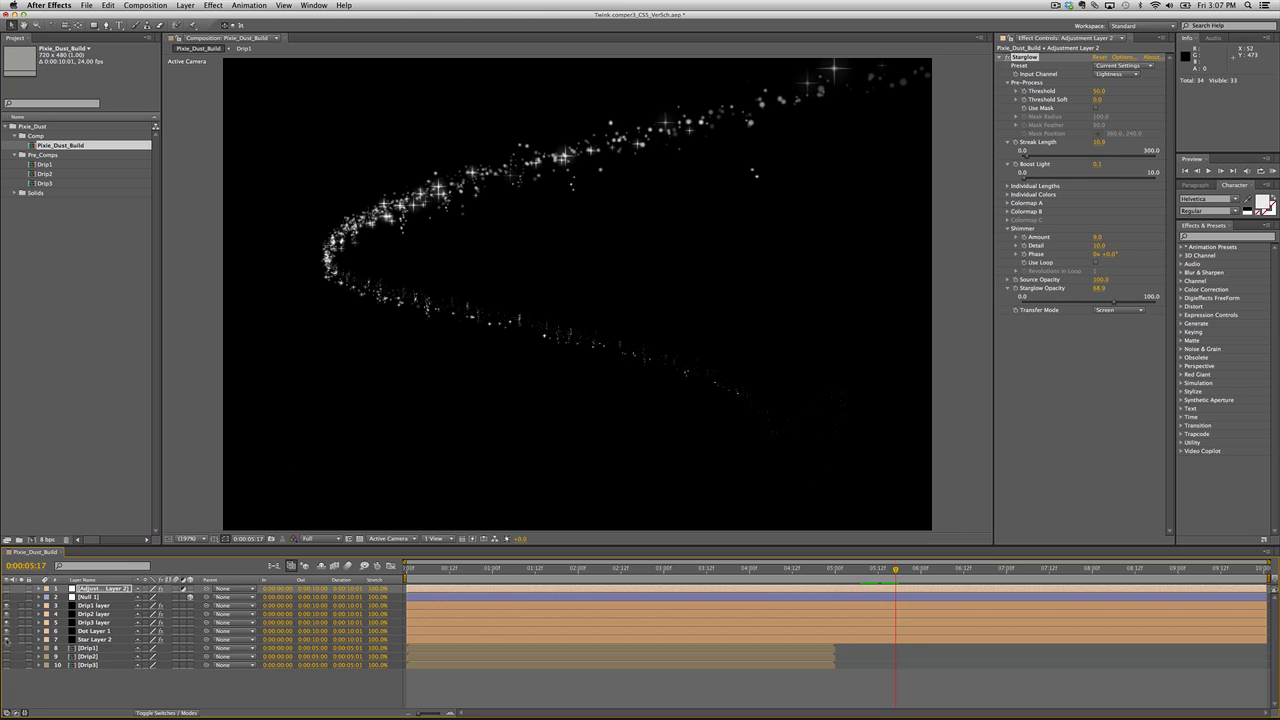
pyautogui.click(7, 639)
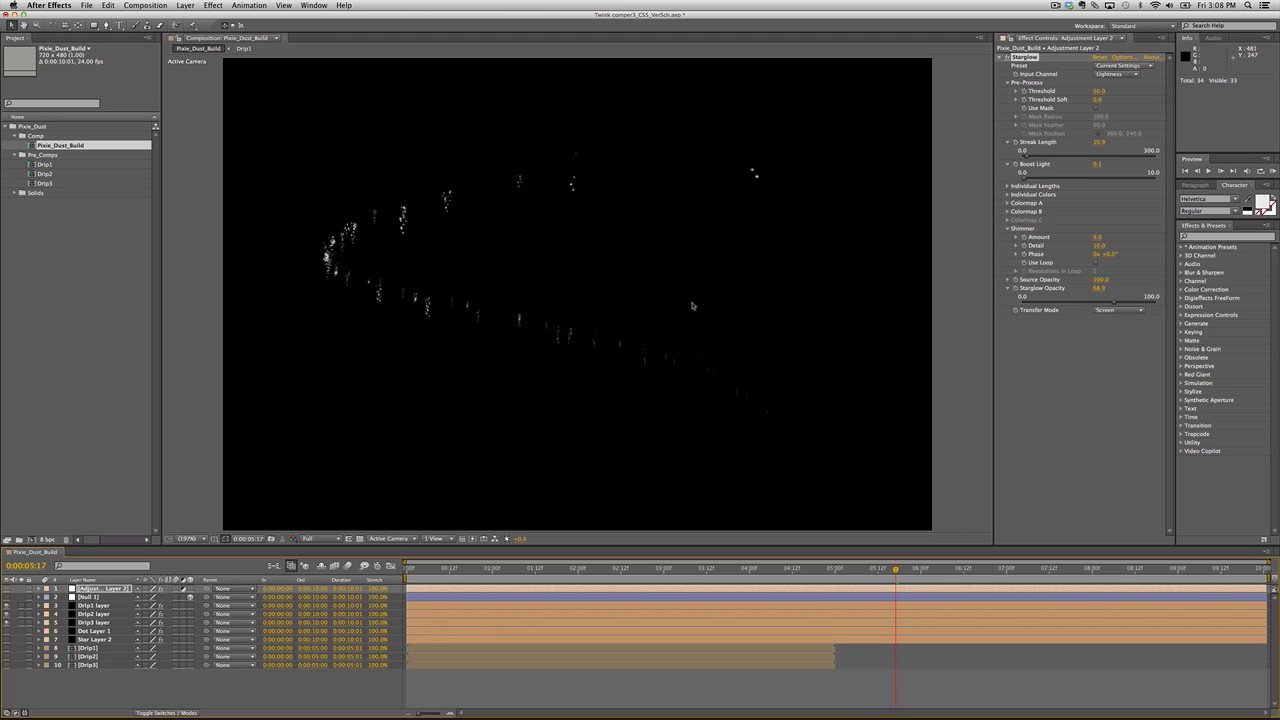
pyautogui.click(7, 631)
pyautogui.click(7, 639)
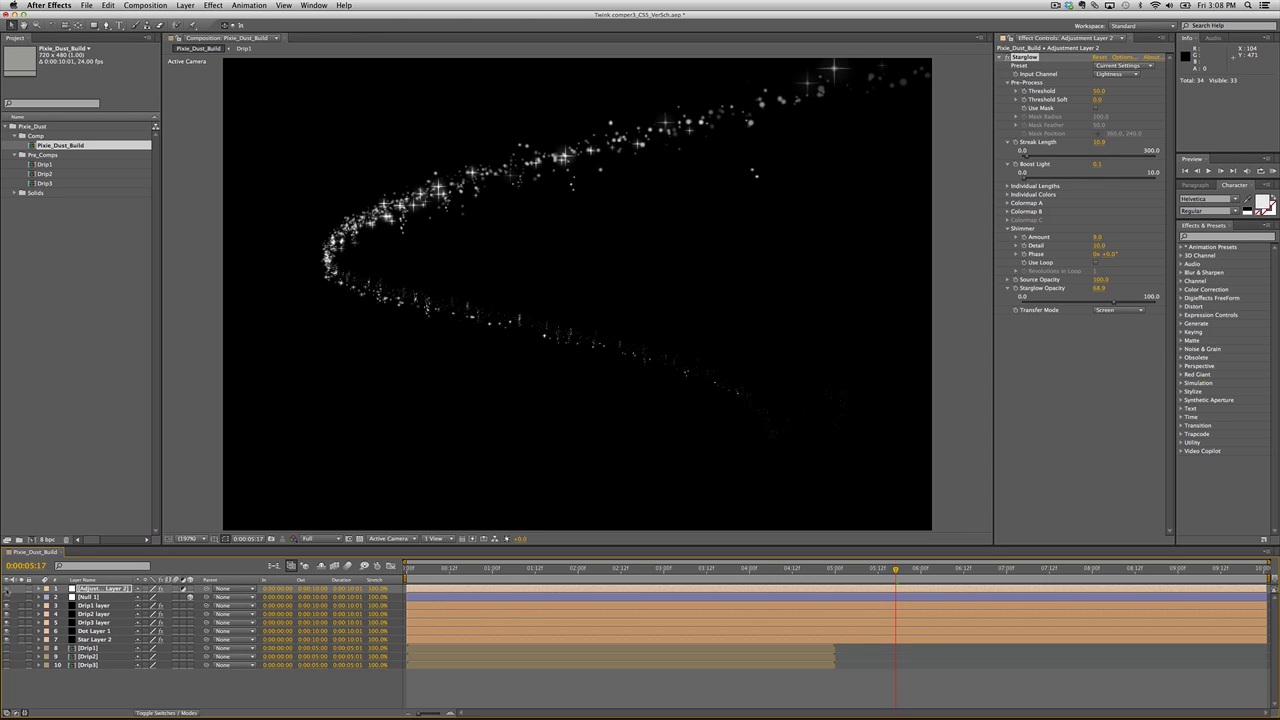
pyautogui.click(7, 589)
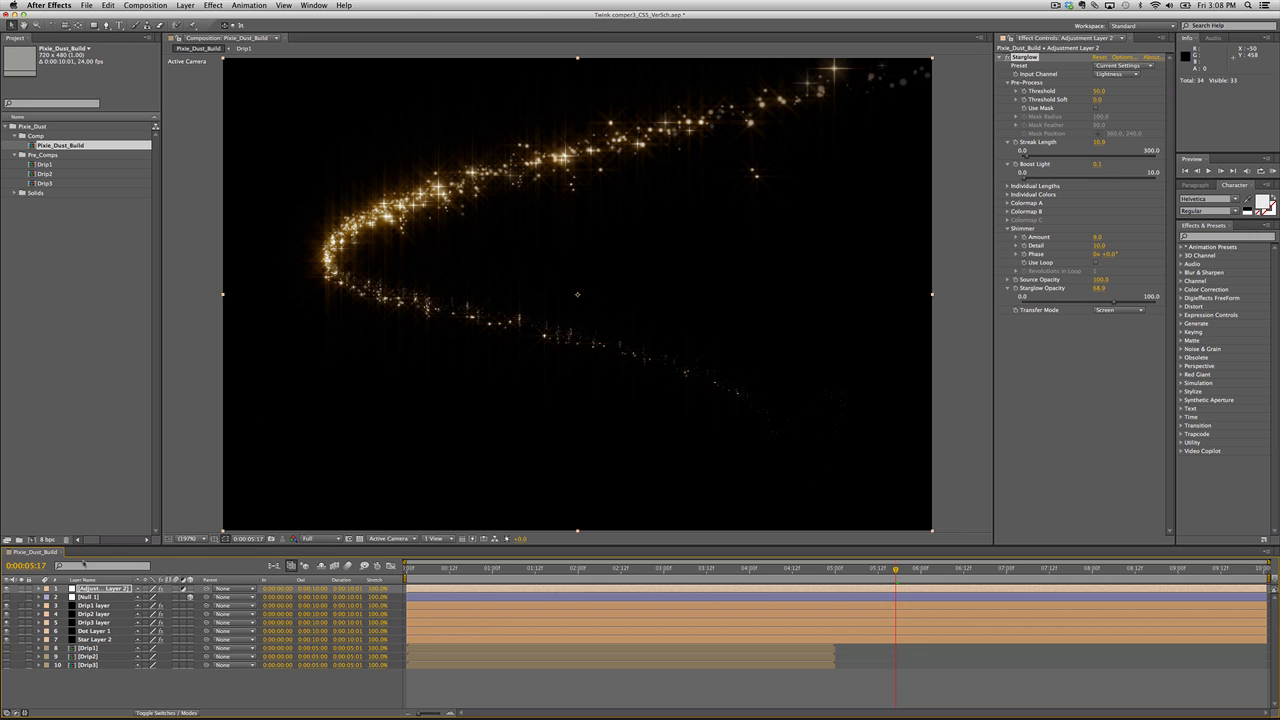
pyautogui.click(7, 589)
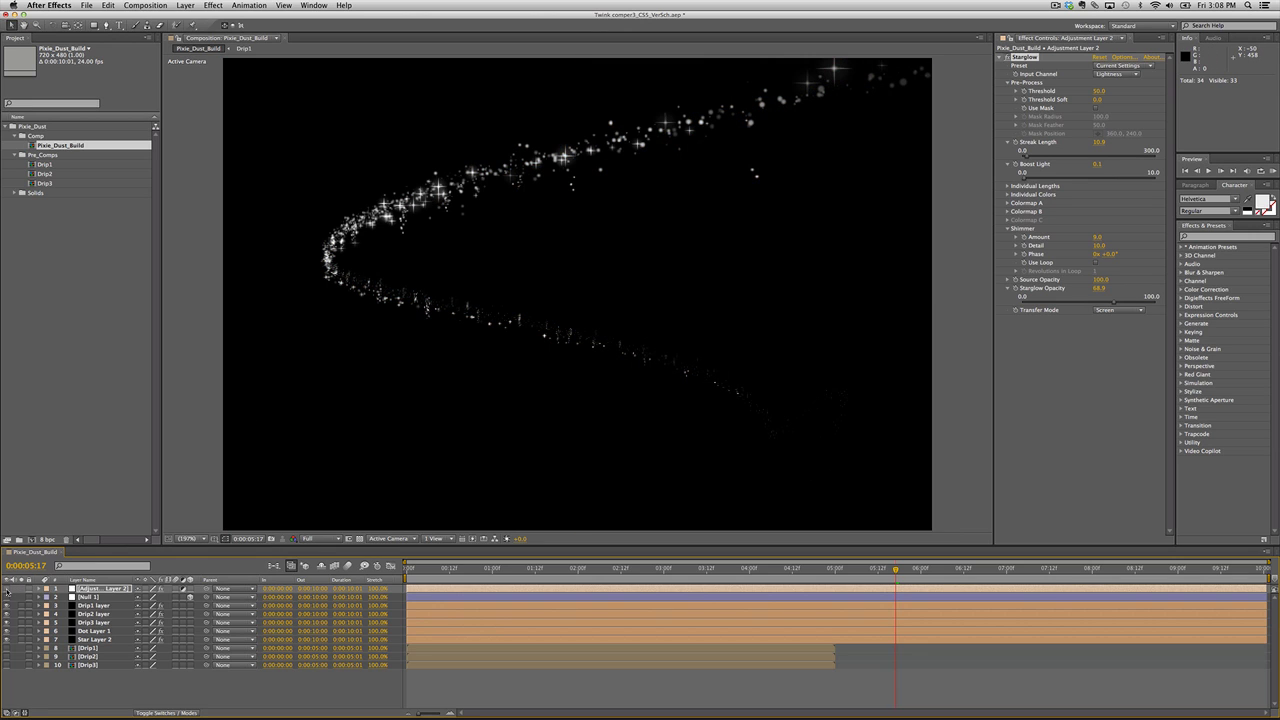
pyautogui.click(7, 589)
pyautogui.click(7, 589)
pyautogui.click(7, 589)
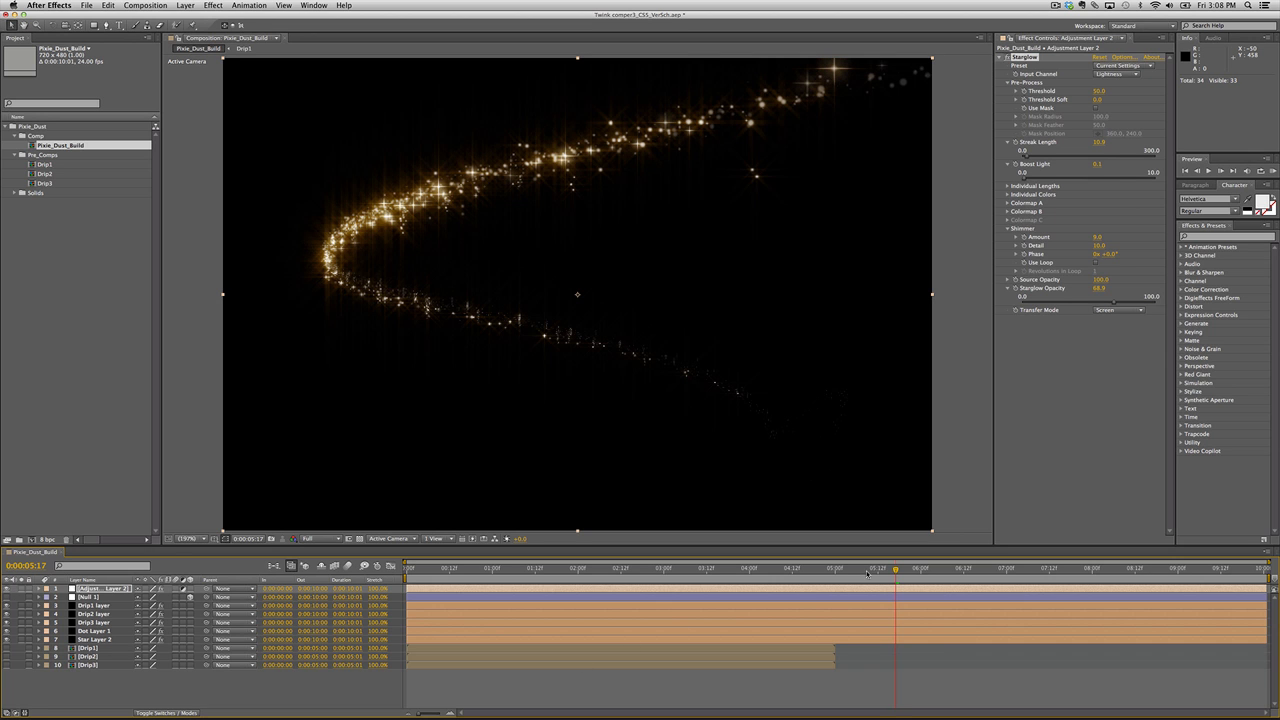
pyautogui.moveTo(886, 571); pyautogui.dragTo(606, 571)
pyautogui.press('space')
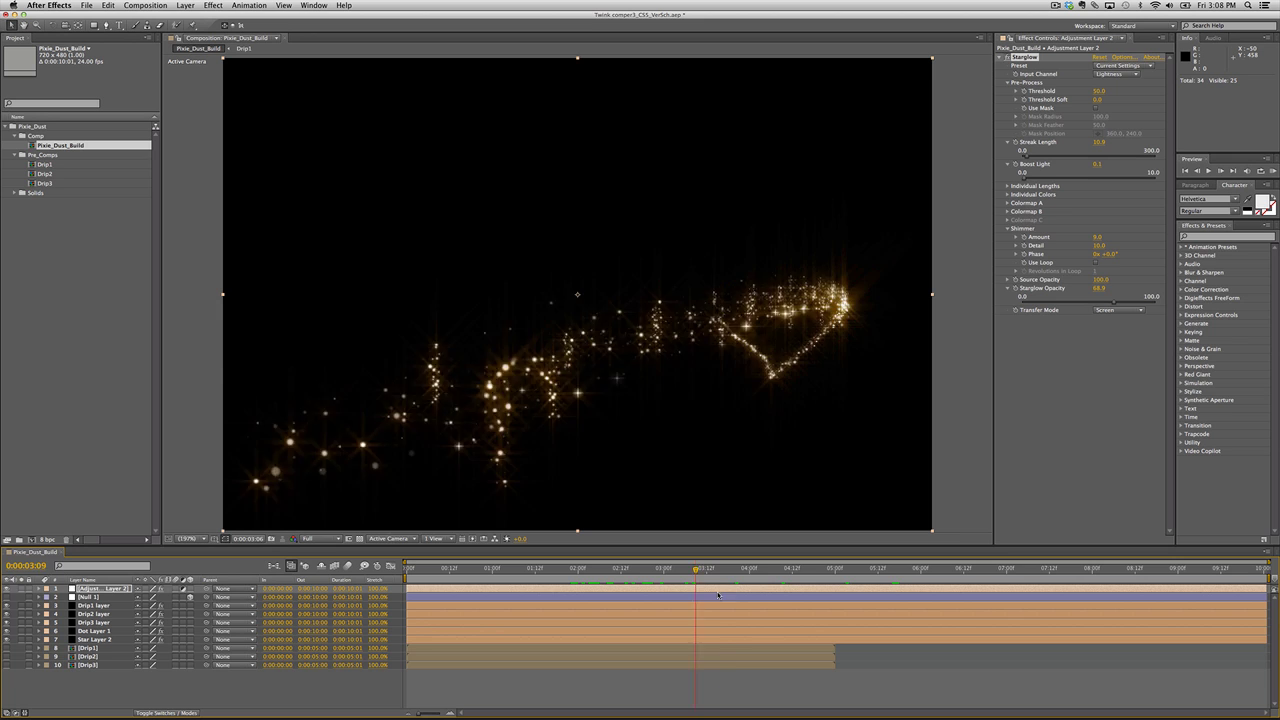
pyautogui.moveTo(813, 570); pyautogui.dragTo(889, 570)
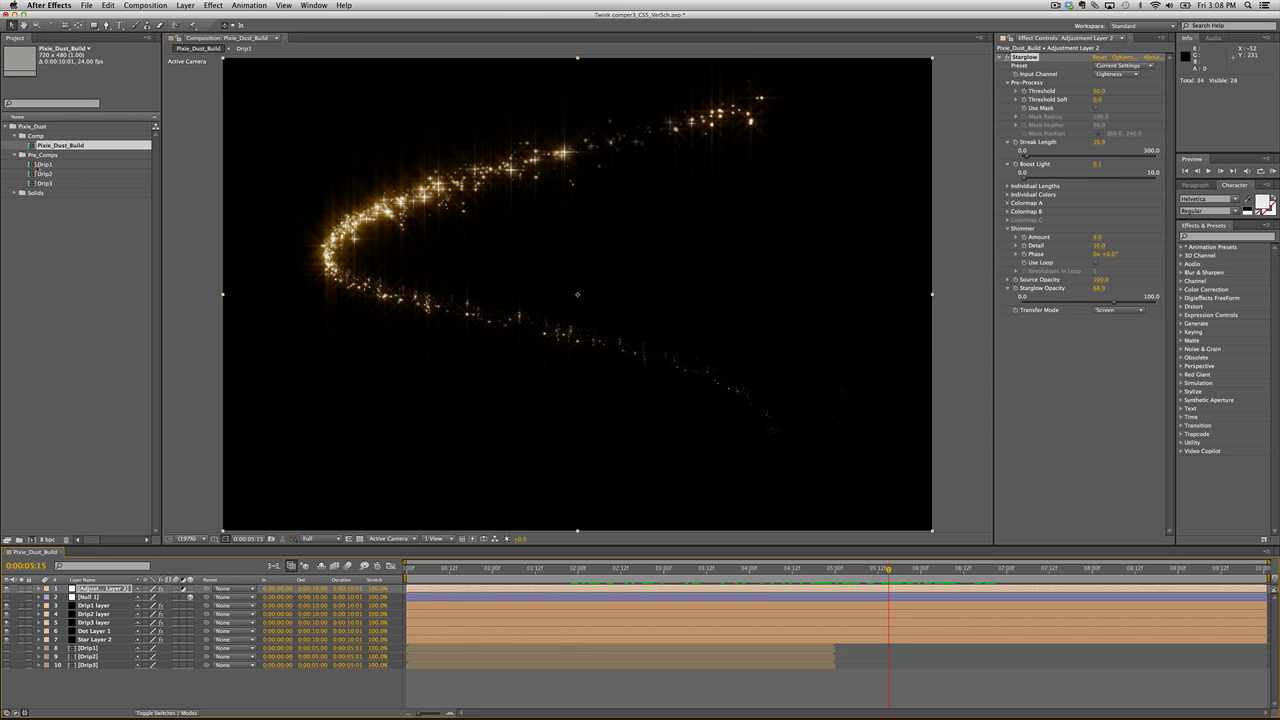
# - Open the Drip1 precomp and view its particles around 0:00:00:26 at 100%
pyautogui.click(45, 164)
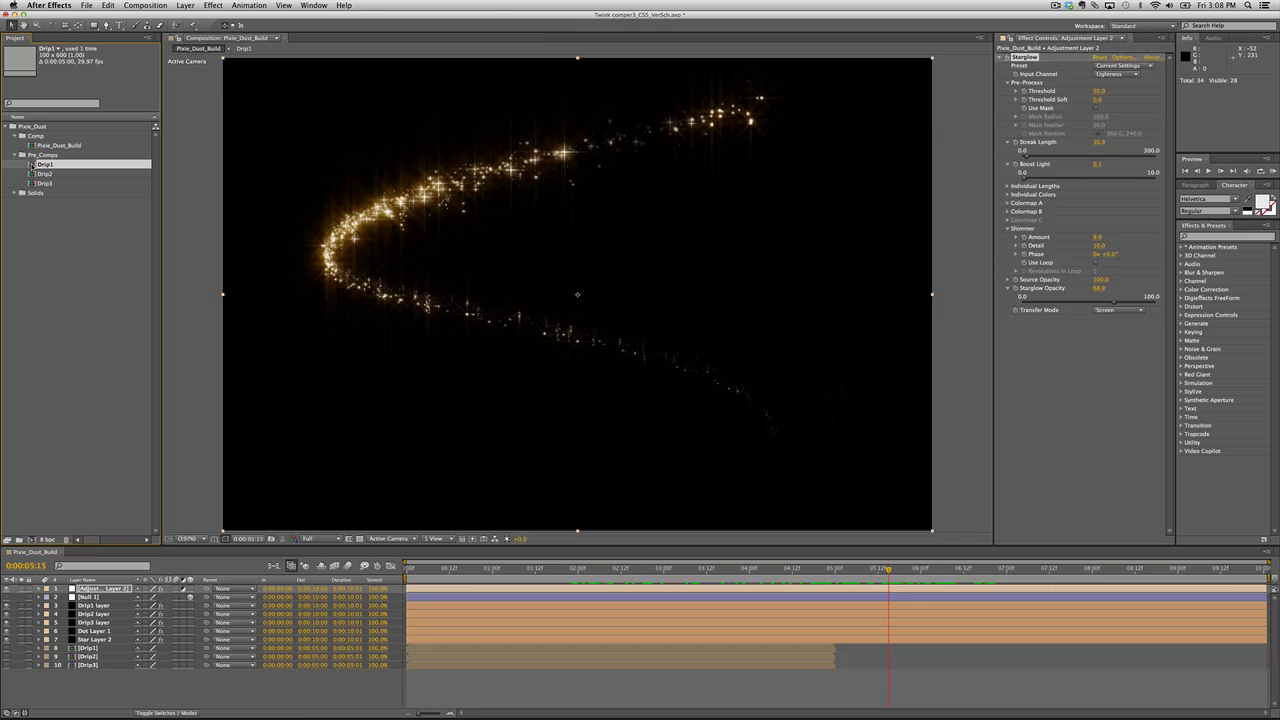
pyautogui.doubleClick(31, 165)
pyautogui.click(418, 568)
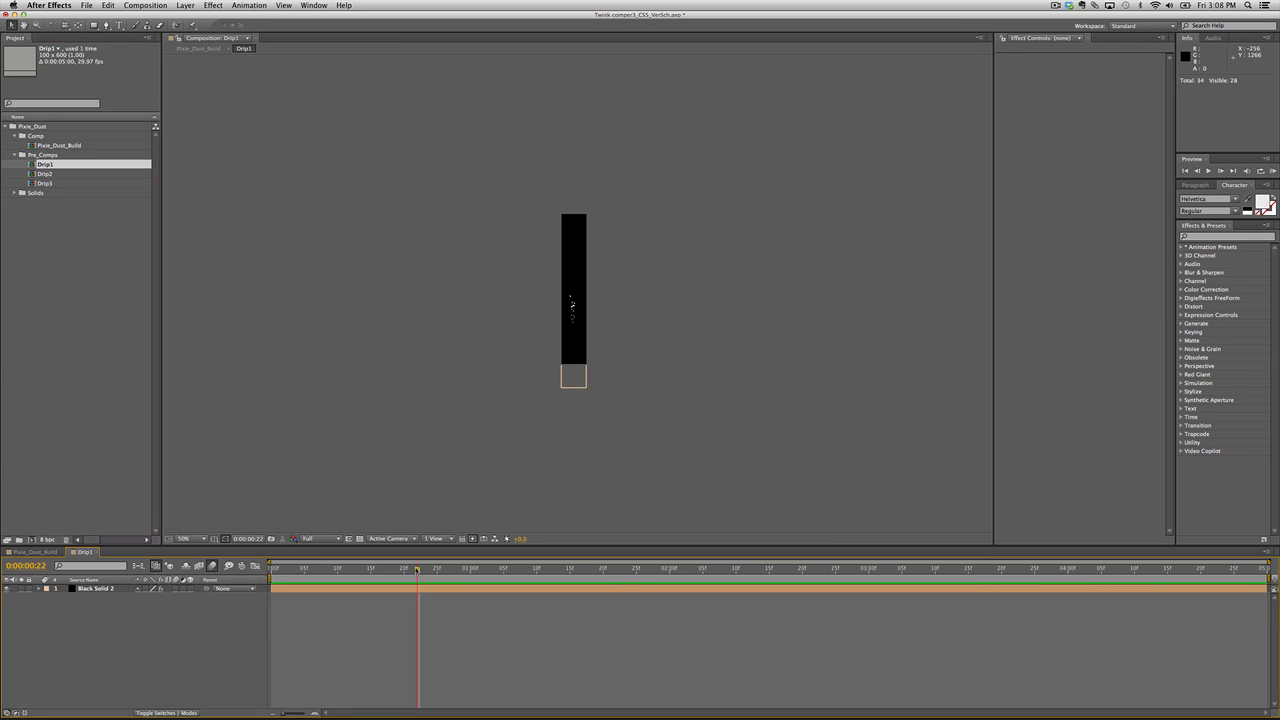
pyautogui.click(444, 568)
pyautogui.press('.')
pyautogui.press('.')
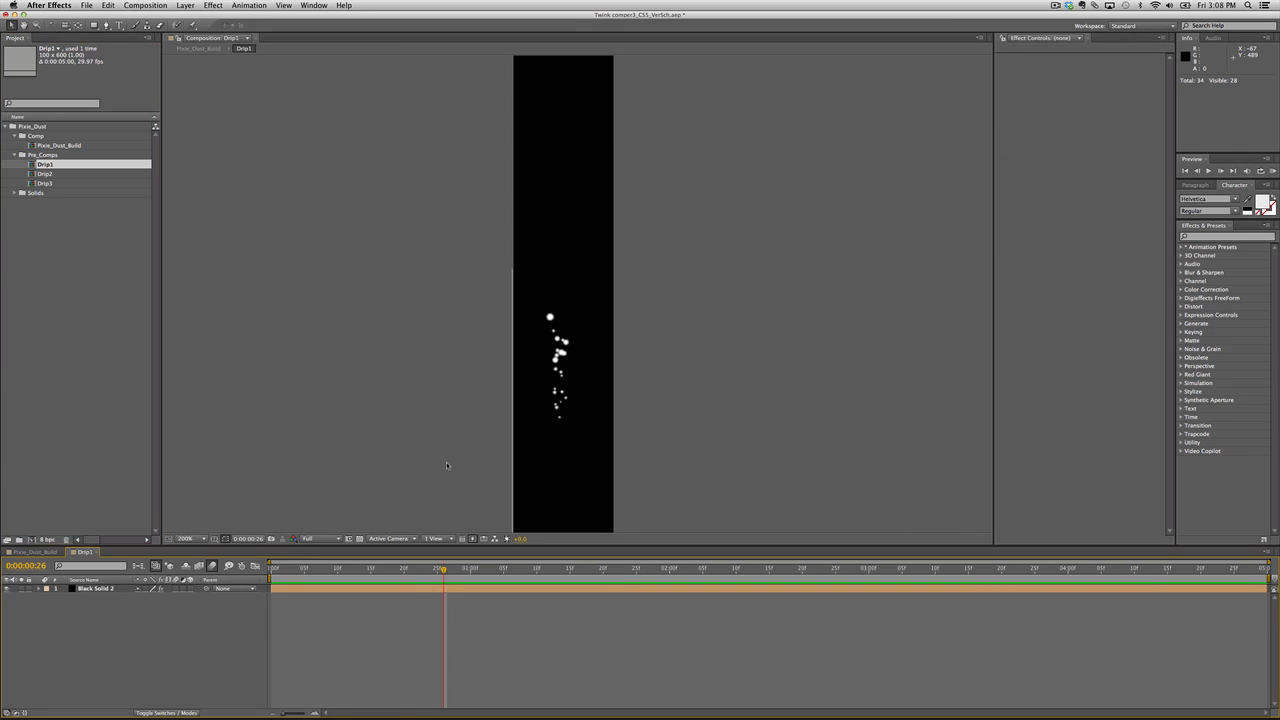
pyautogui.press(',')
# - Open the Drip2 precomp and view its particles at 0:00:00:28 at 100%
pyautogui.doubleClick(50, 175)
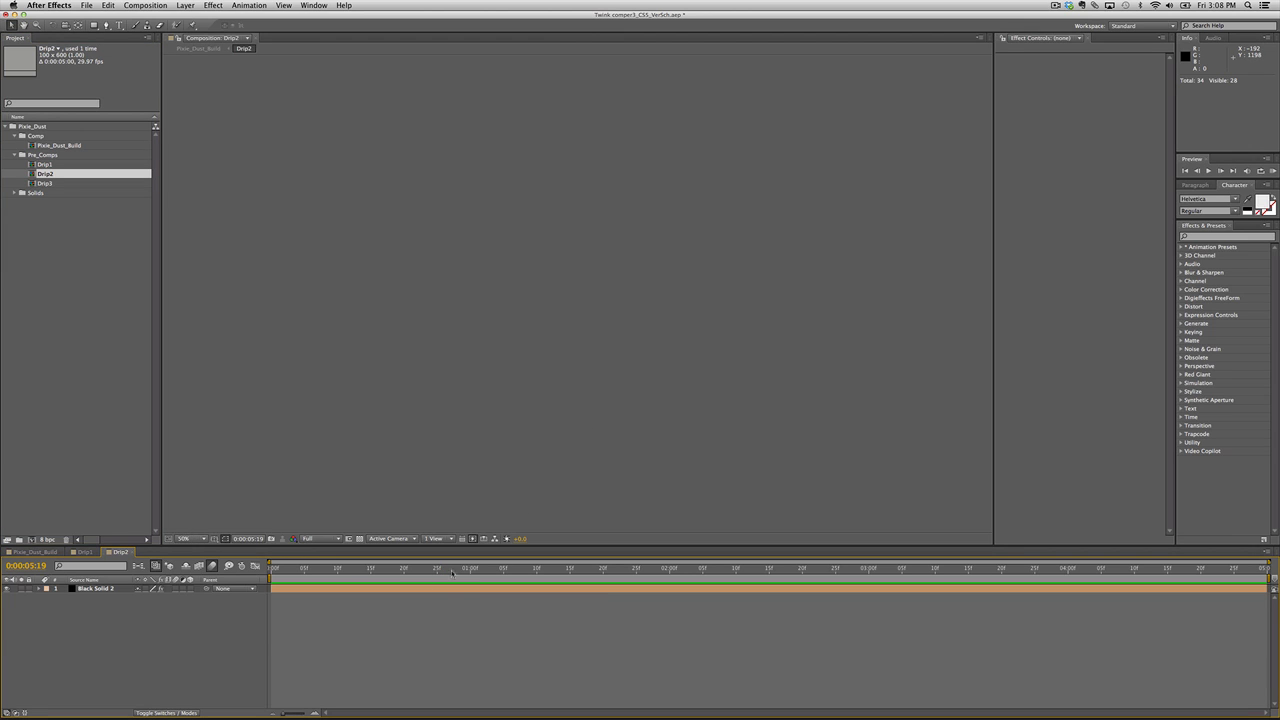
pyautogui.click(457, 569)
pyautogui.press('.')
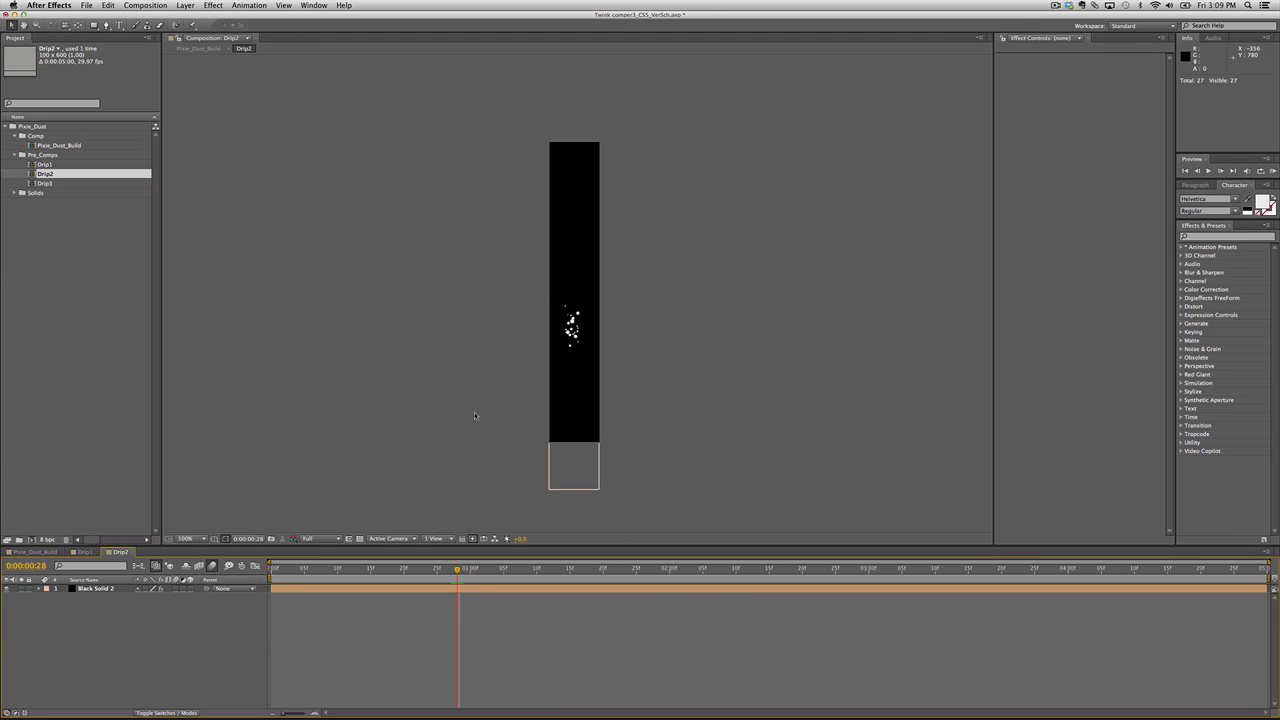
# - Open the Drip3 precomp and scrub its particles from about 0:00:00:27 to 1:20 at 100%
pyautogui.doubleClick(45, 184)
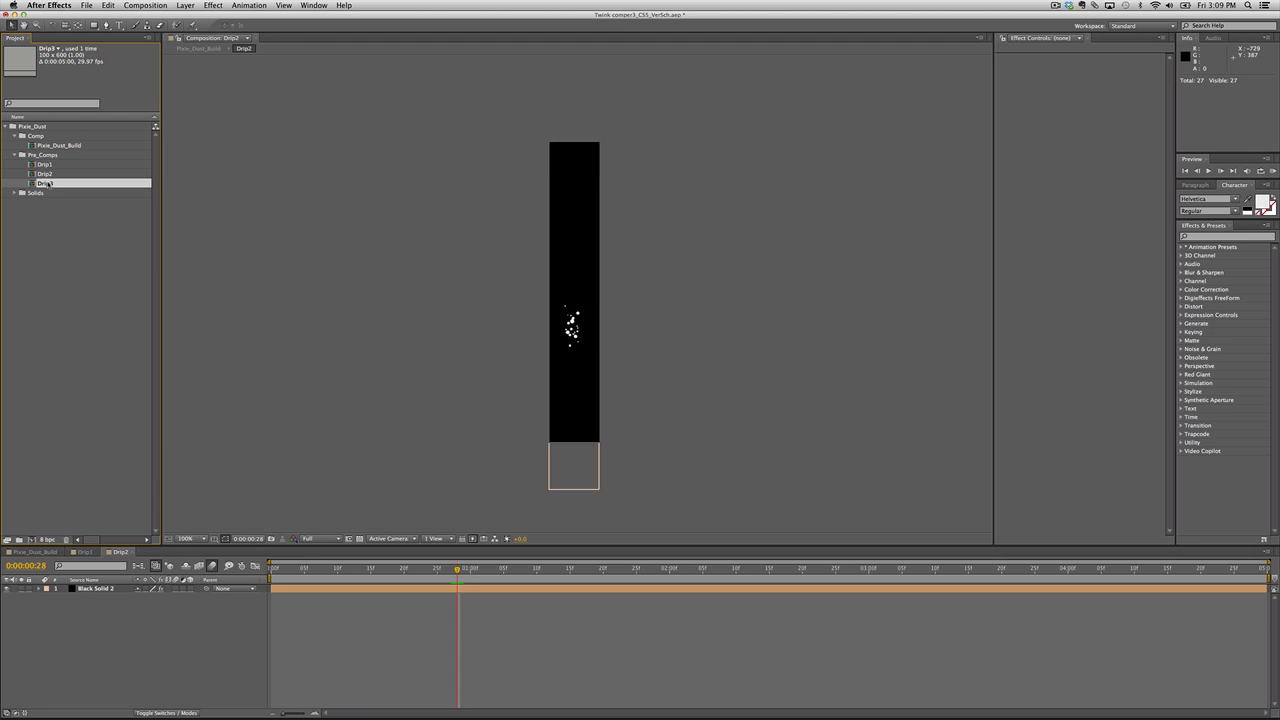
pyautogui.moveTo(437, 571); pyautogui.dragTo(517, 571)
pyautogui.press(',')
pyautogui.press(',')
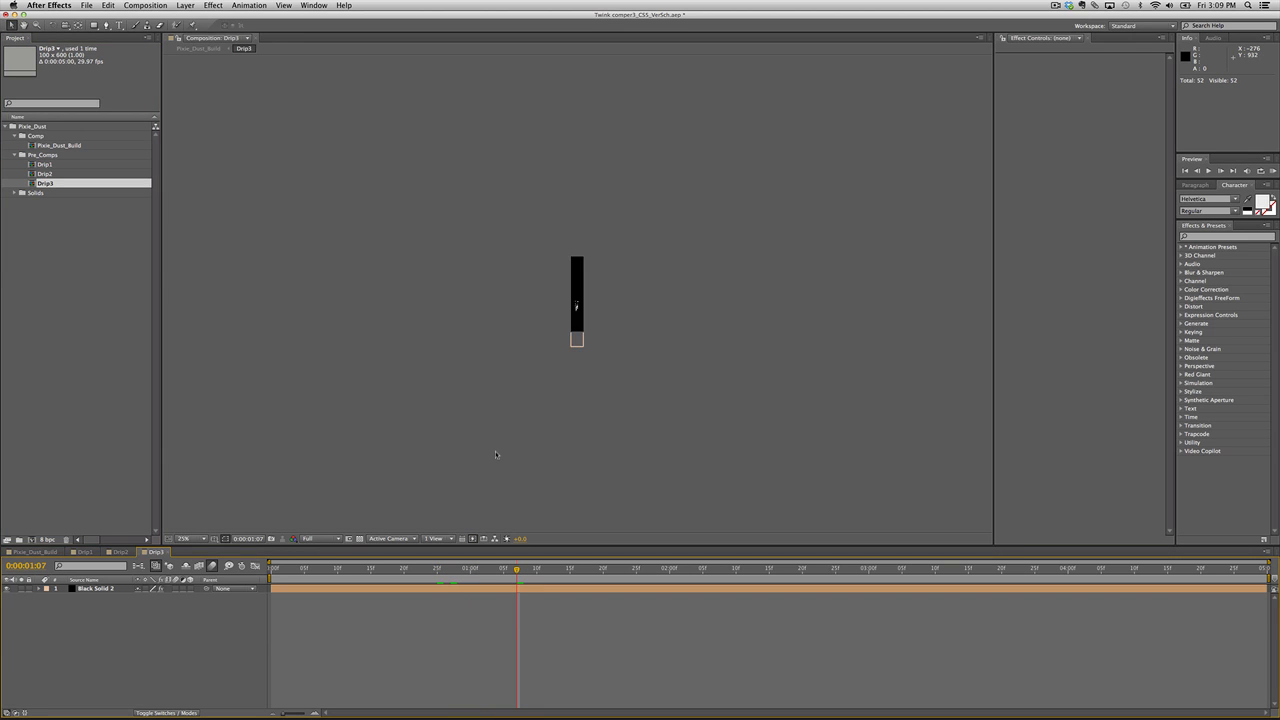
pyautogui.press('.')
pyautogui.press('.')
pyautogui.press('.')
pyautogui.press('.')
pyautogui.press('.')
pyautogui.press(',')
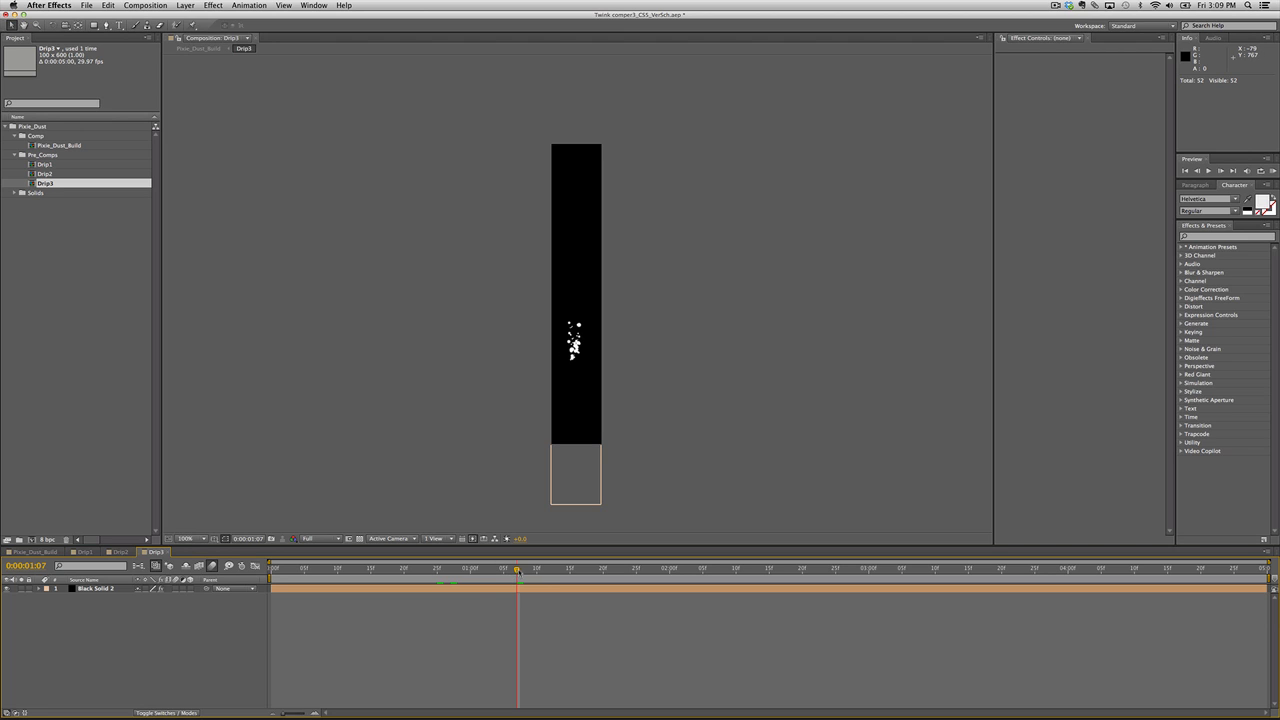
pyautogui.moveTo(518, 570); pyautogui.dragTo(584, 571)
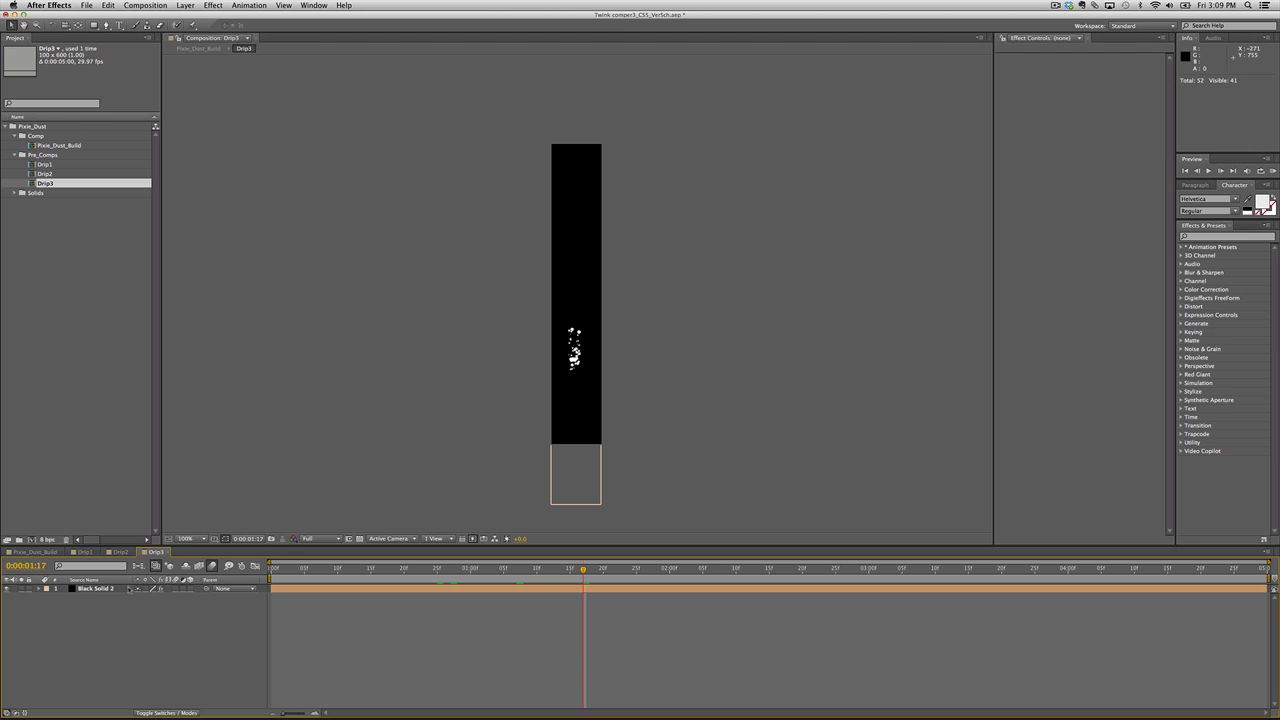
# - Return through Drip2 to the Drip1 timeline and rewind it to the first frame
pyautogui.click(120, 552)
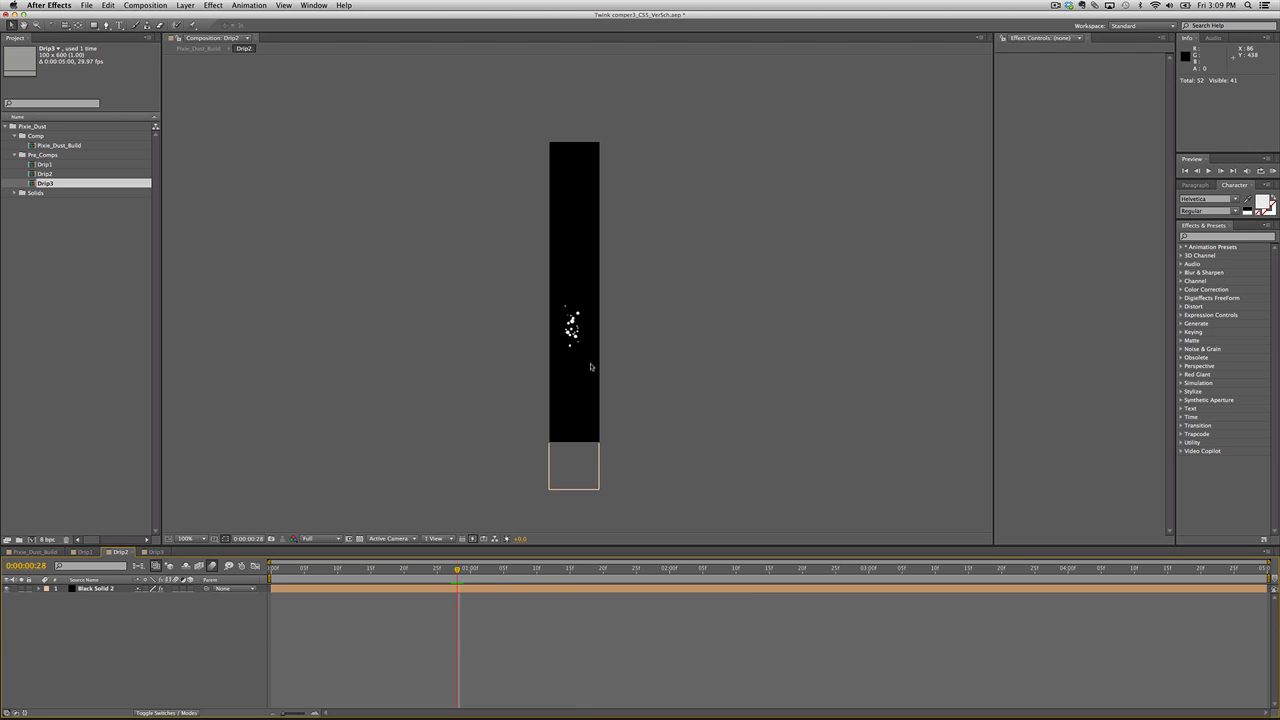
pyautogui.click(85, 552)
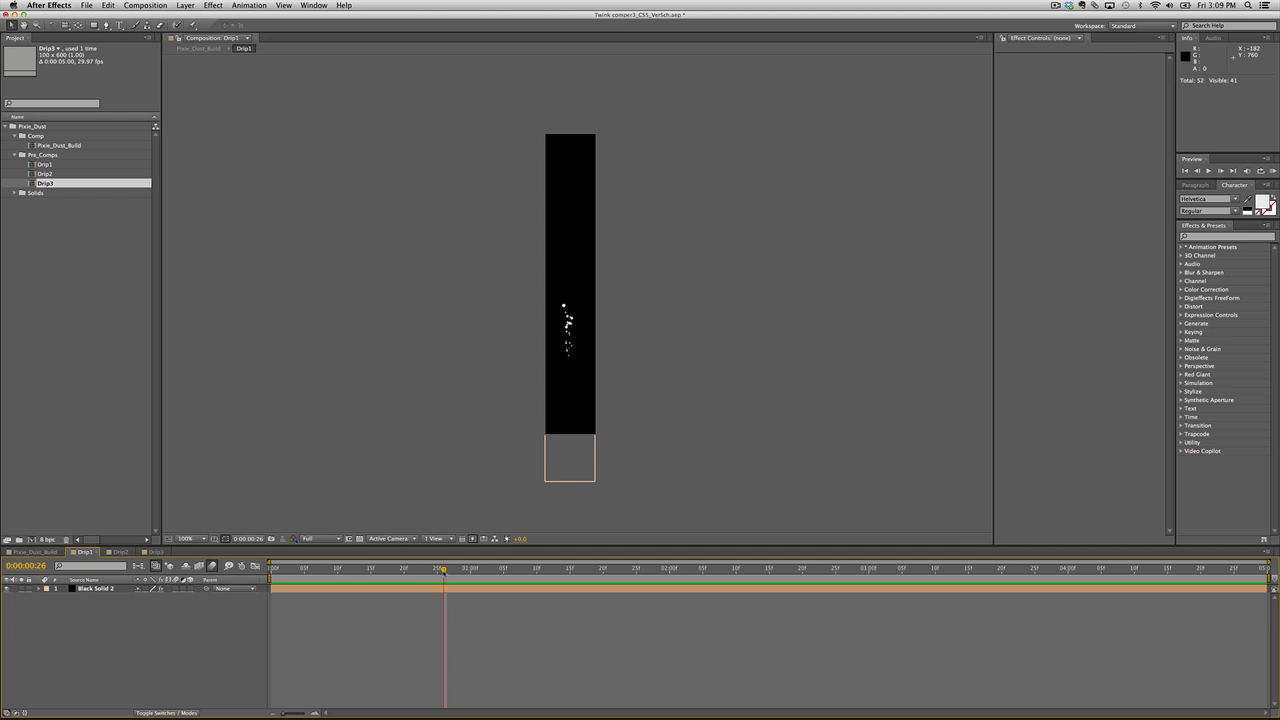
pyautogui.moveTo(436, 570); pyautogui.dragTo(397, 571)
pyautogui.moveTo(667, 583); pyautogui.dragTo(270, 598)
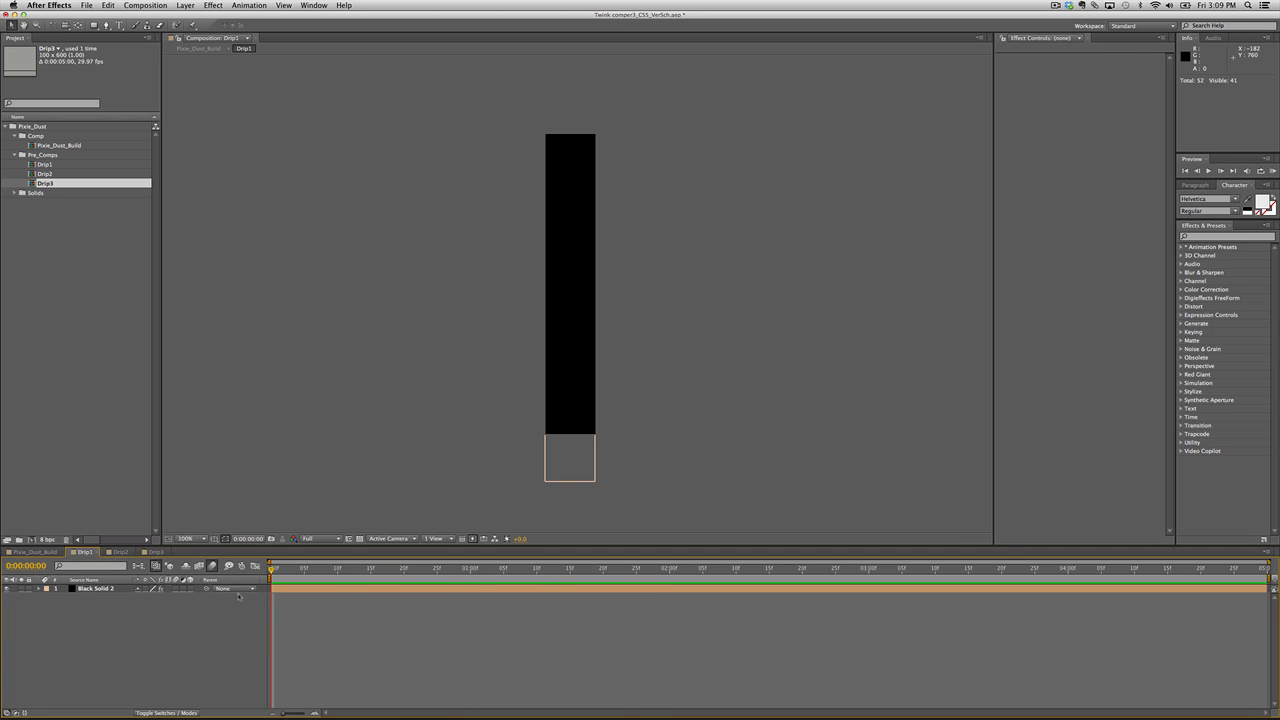